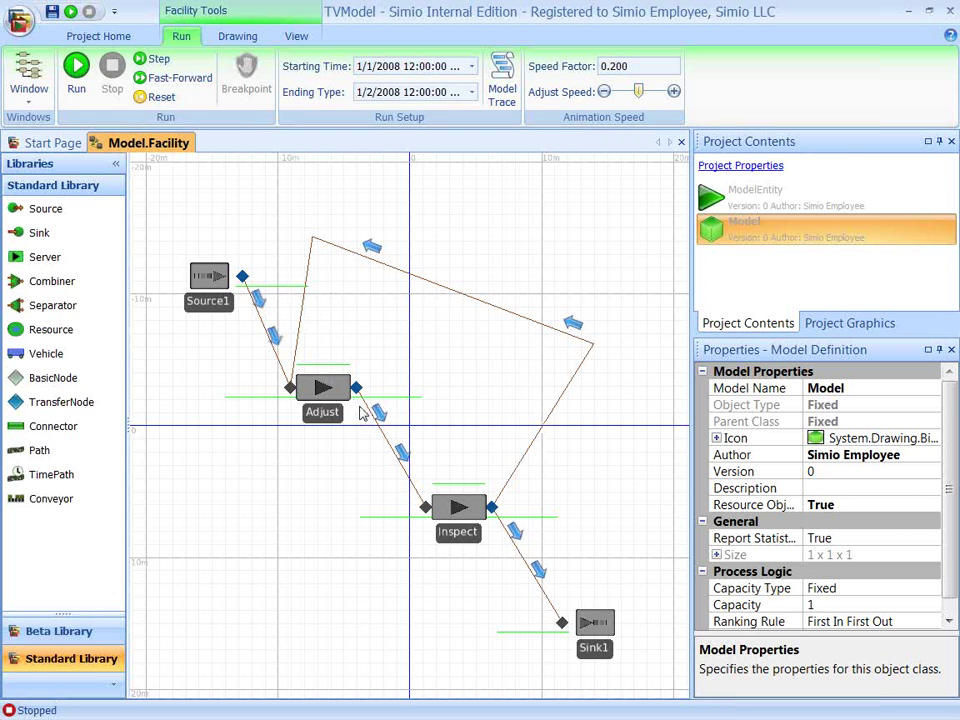
# Place a DefaultEntity in the facility, add a second symbol, and make symbol 1 active
pyautogui.click(728, 200)
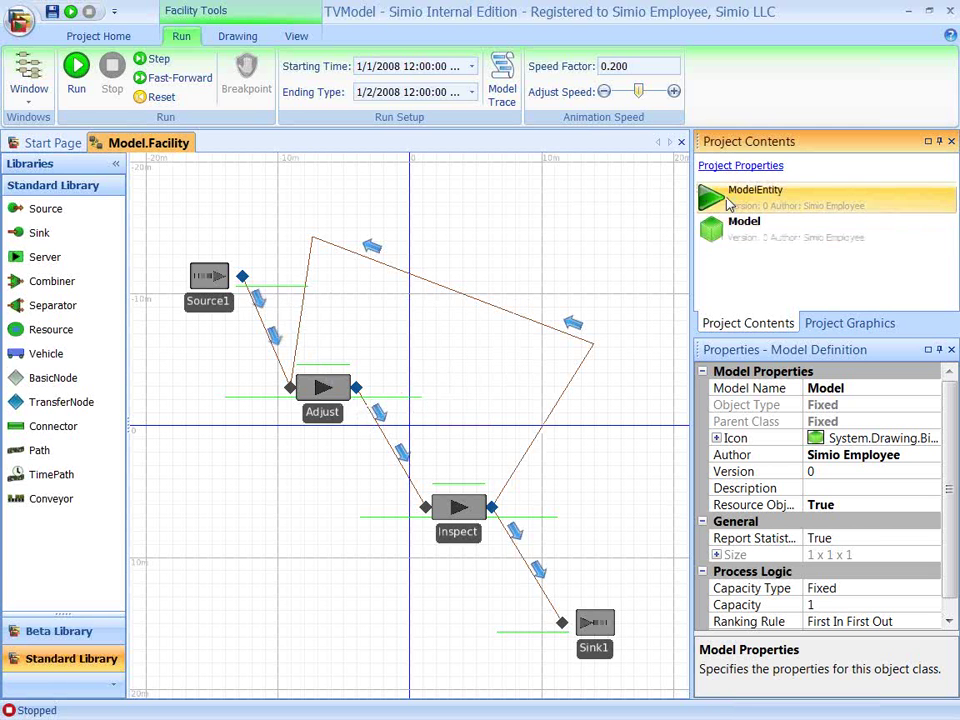
pyautogui.moveTo(728, 200); pyautogui.dragTo(570, 205)
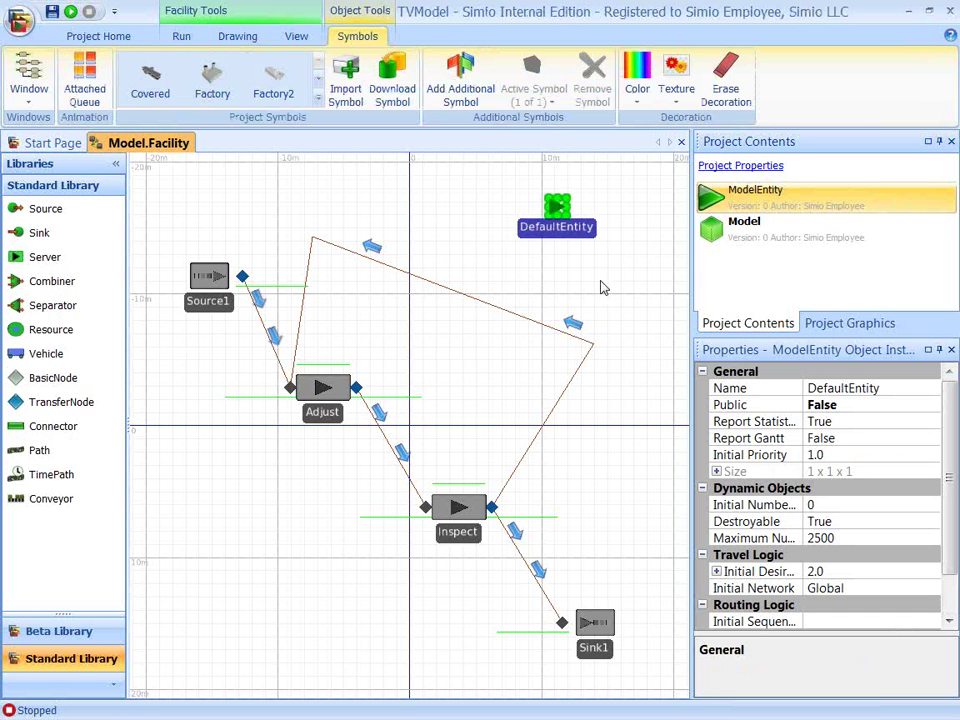
pyautogui.click(462, 104)
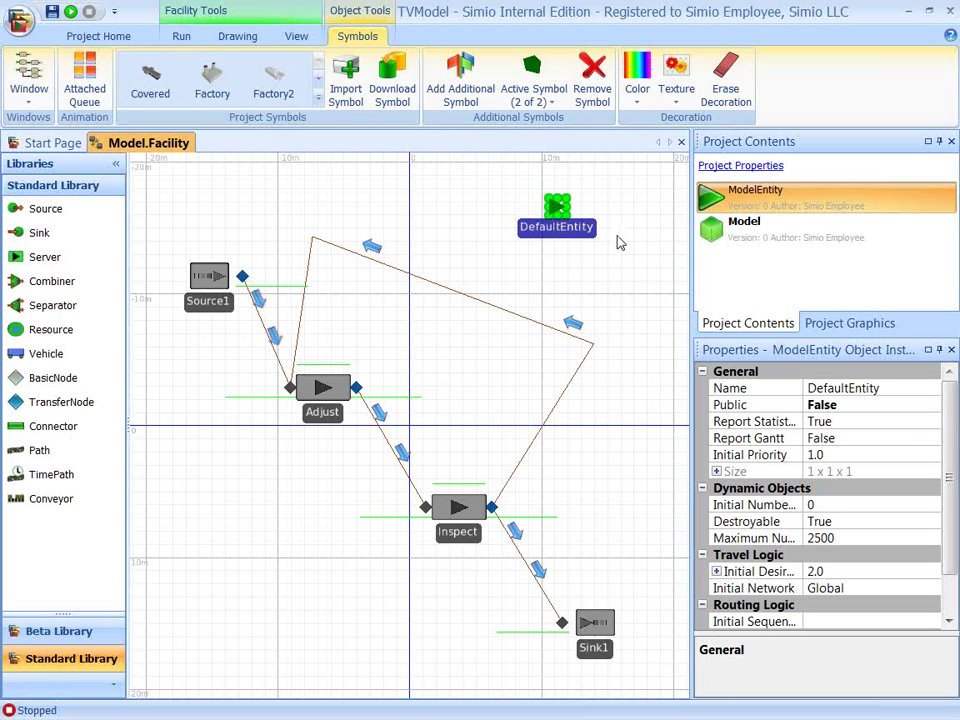
pyautogui.click(555, 103)
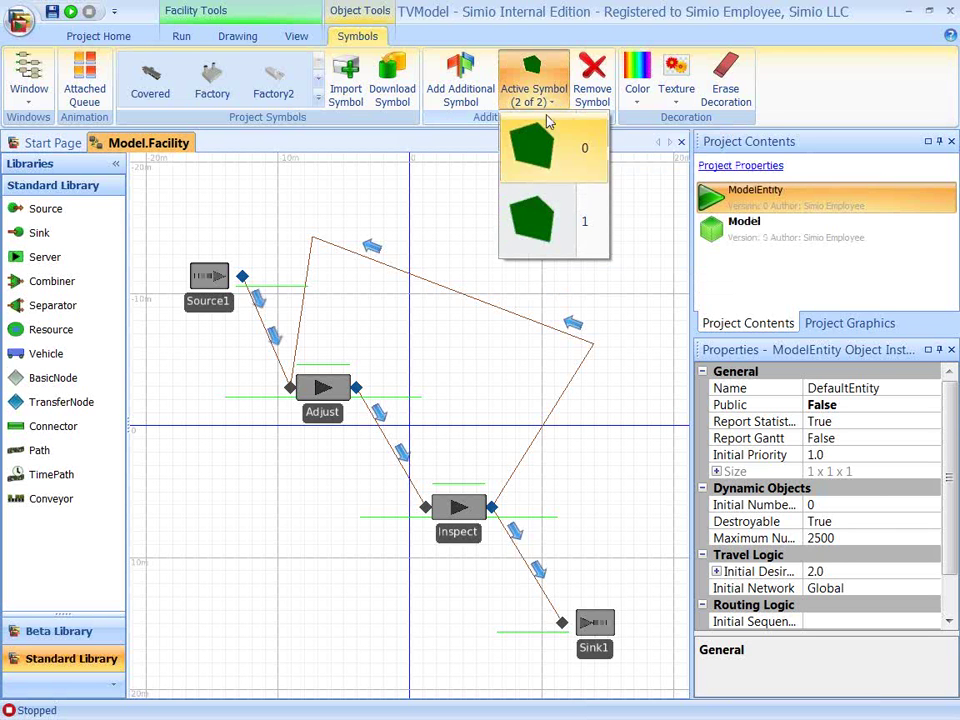
pyautogui.click(545, 229)
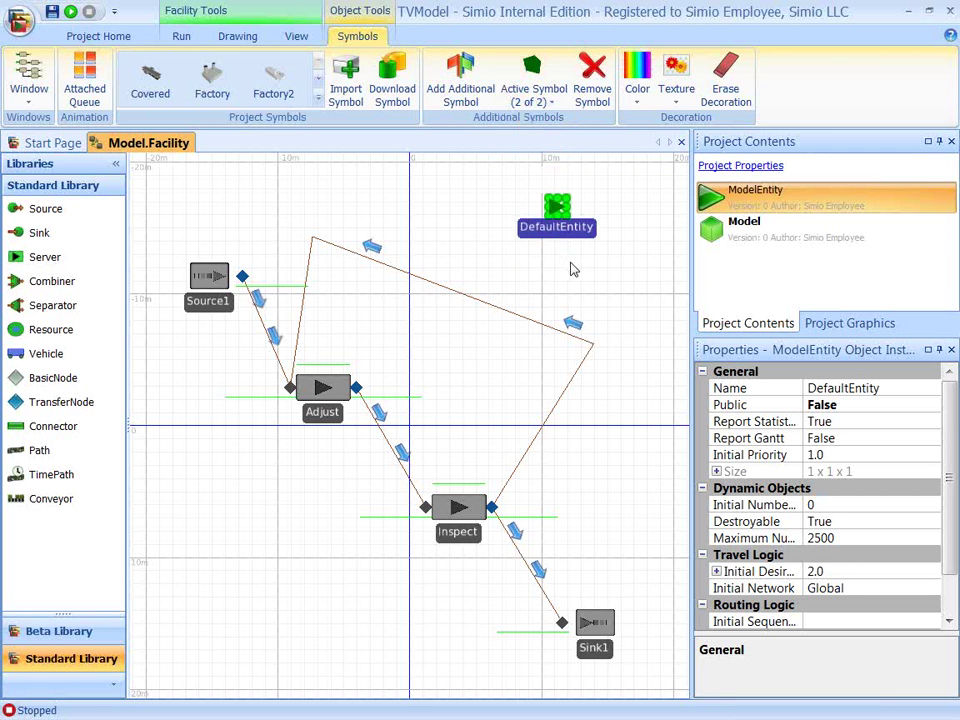
# Paint the top face of DefaultEntity's symbol 1 red and compare it with symbol 0
pyautogui.click(637, 100)
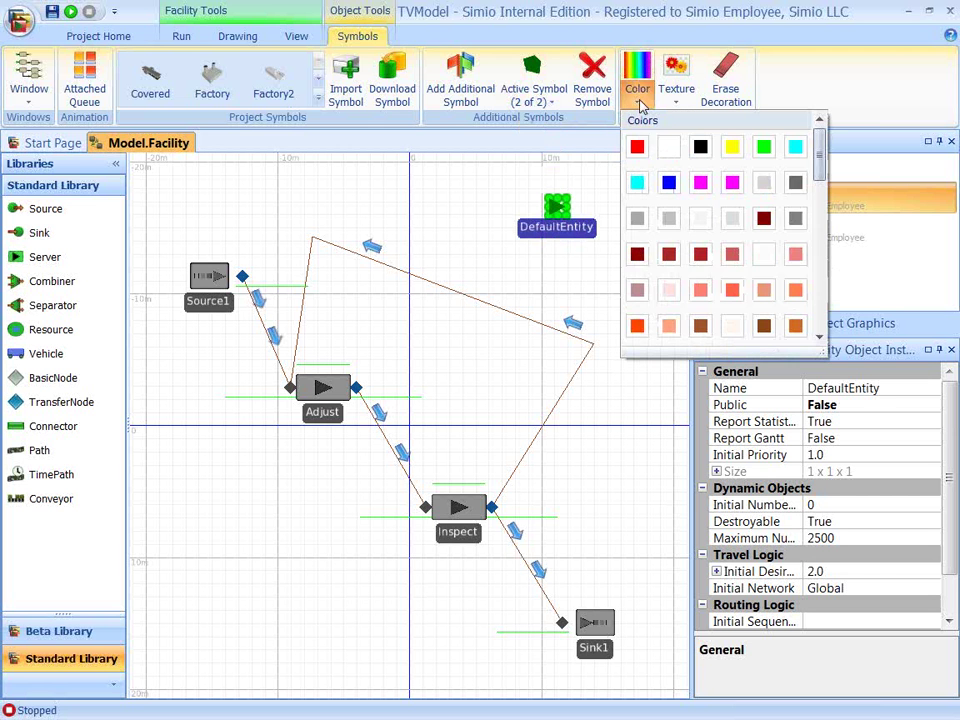
pyautogui.click(639, 146)
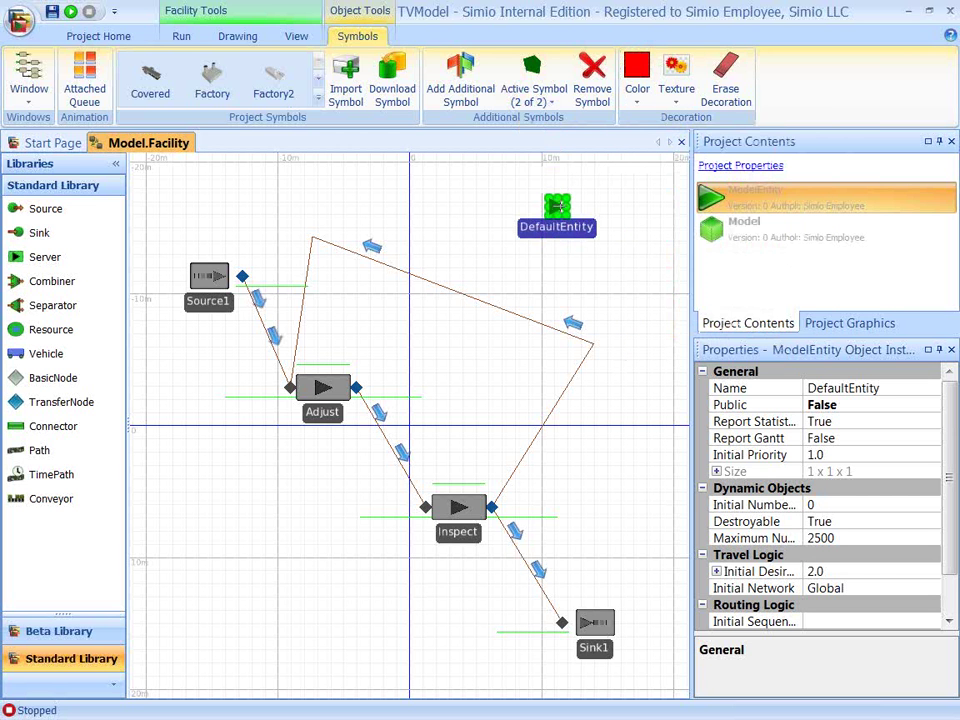
pyautogui.click(607, 199)
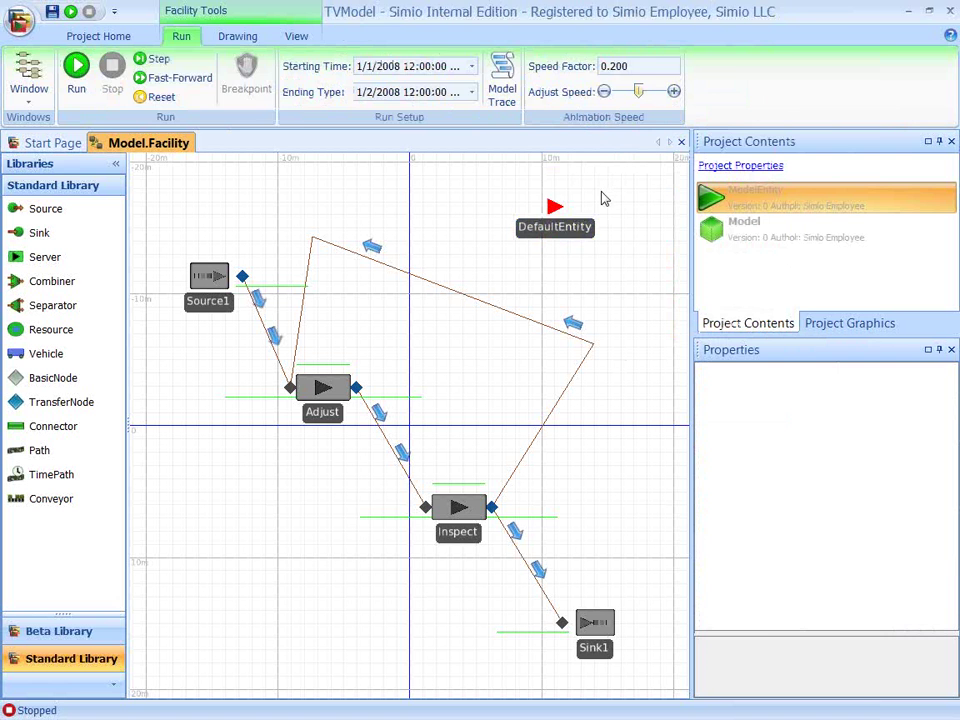
pyautogui.click(574, 228)
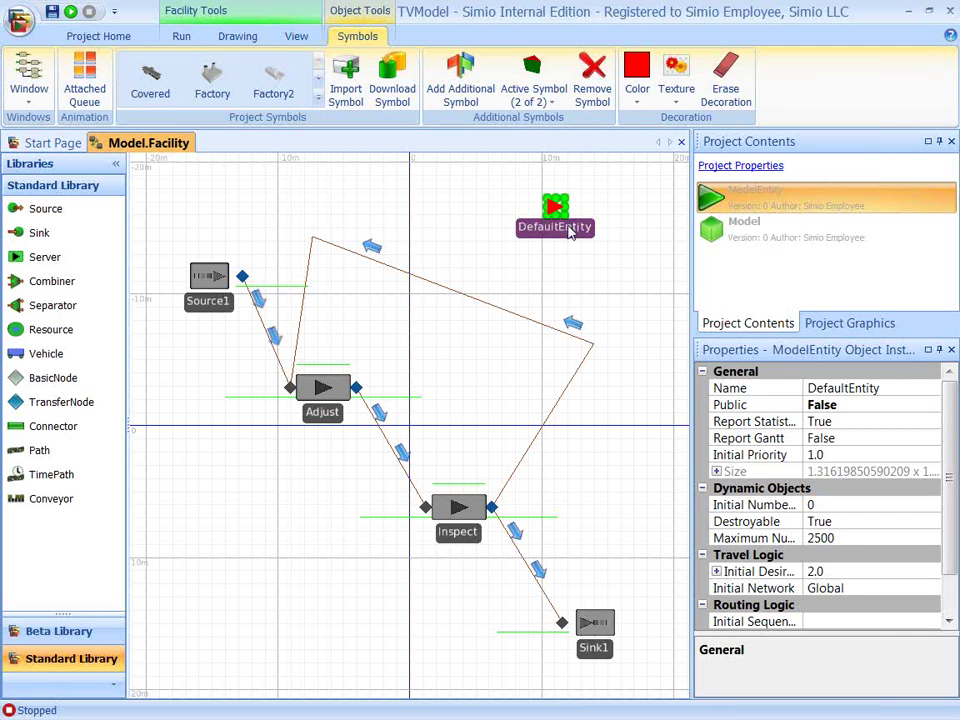
pyautogui.click(561, 252)
pyautogui.click(557, 228)
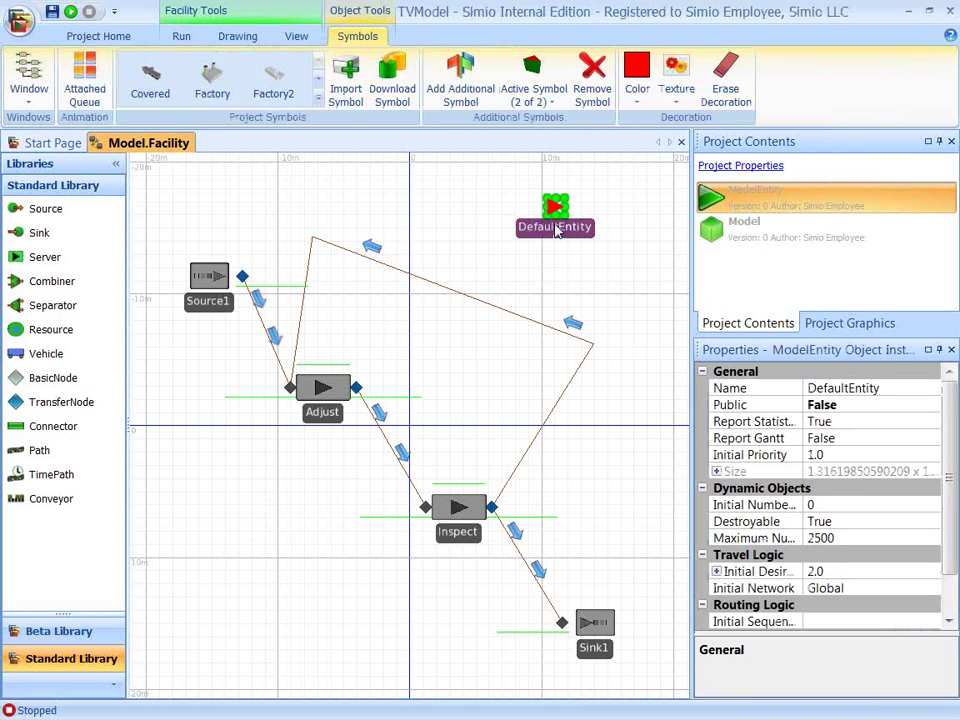
pyautogui.click(550, 100)
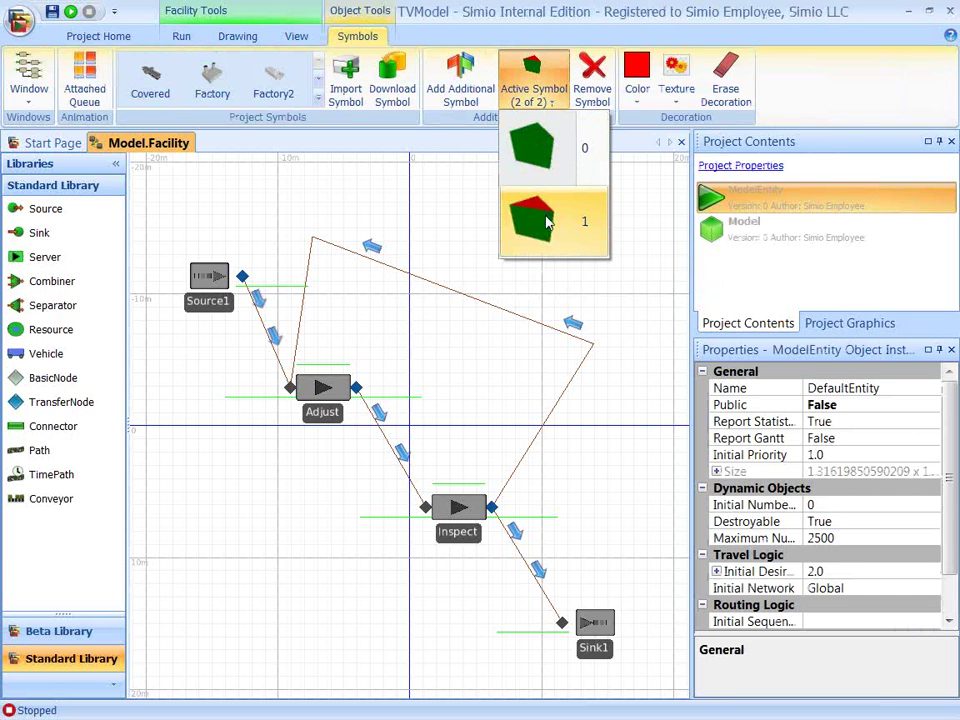
pyautogui.click(648, 375)
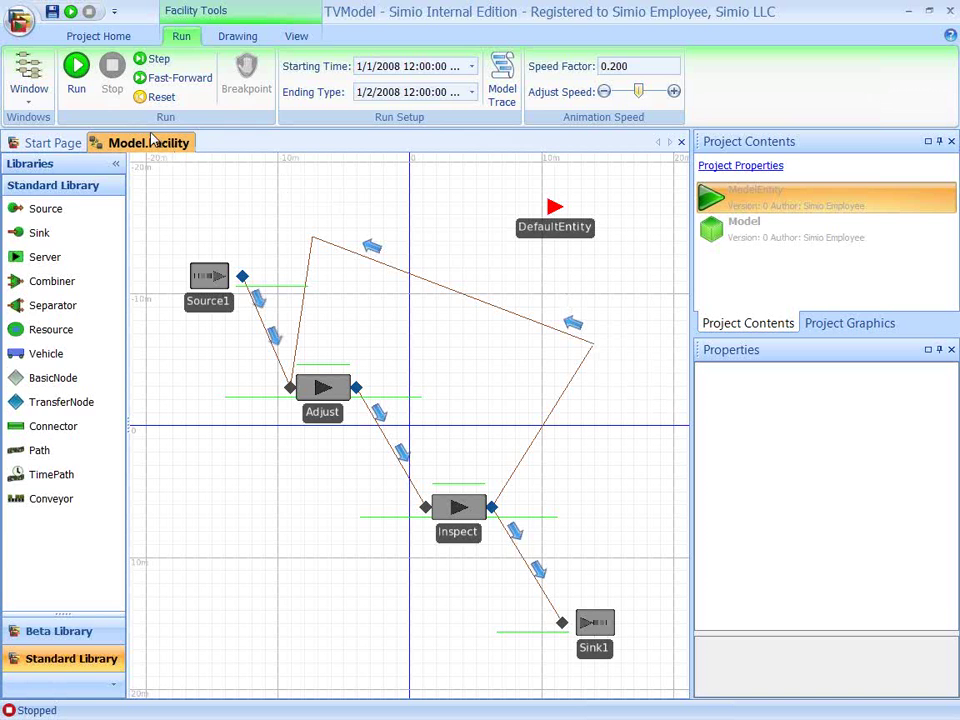
# Create two new processes in the Processes view, each containing one Assign step
pyautogui.click(32, 72)
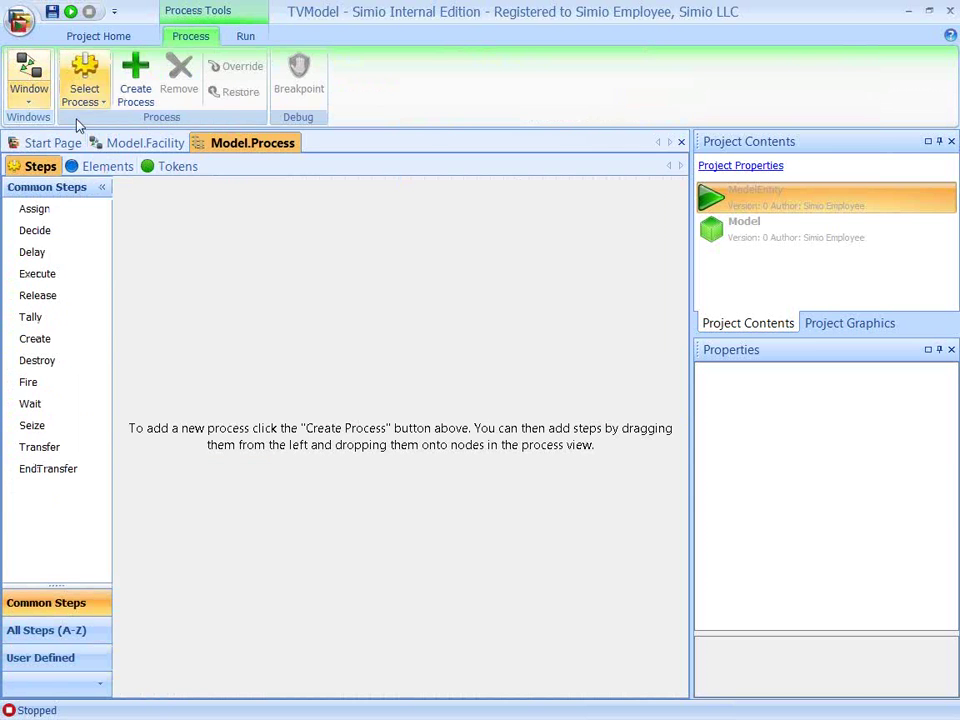
pyautogui.click(137, 85)
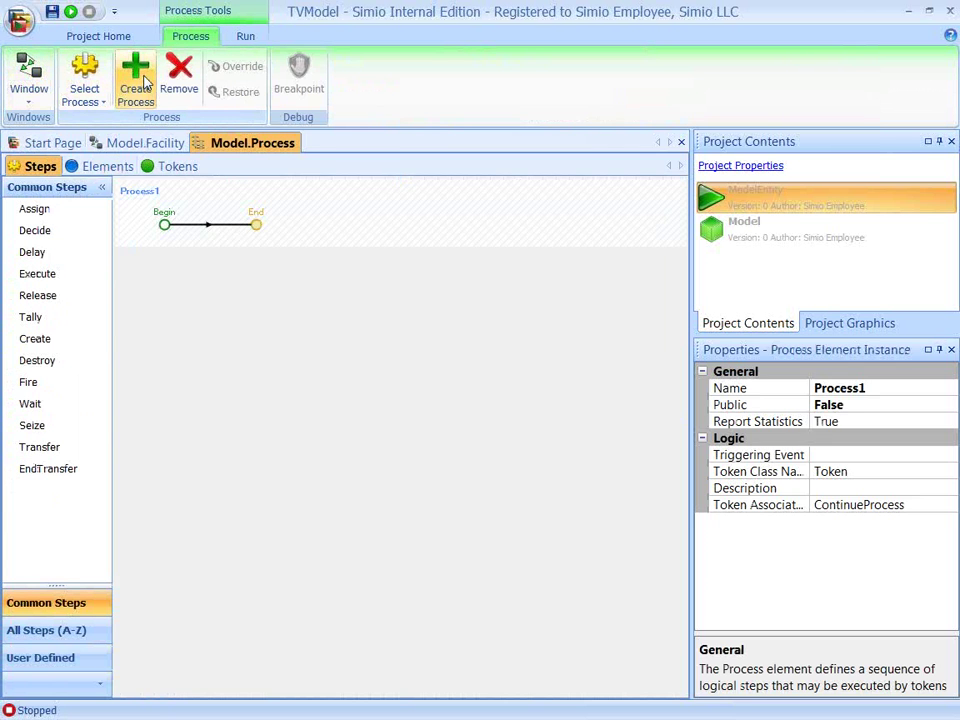
pyautogui.click(137, 85)
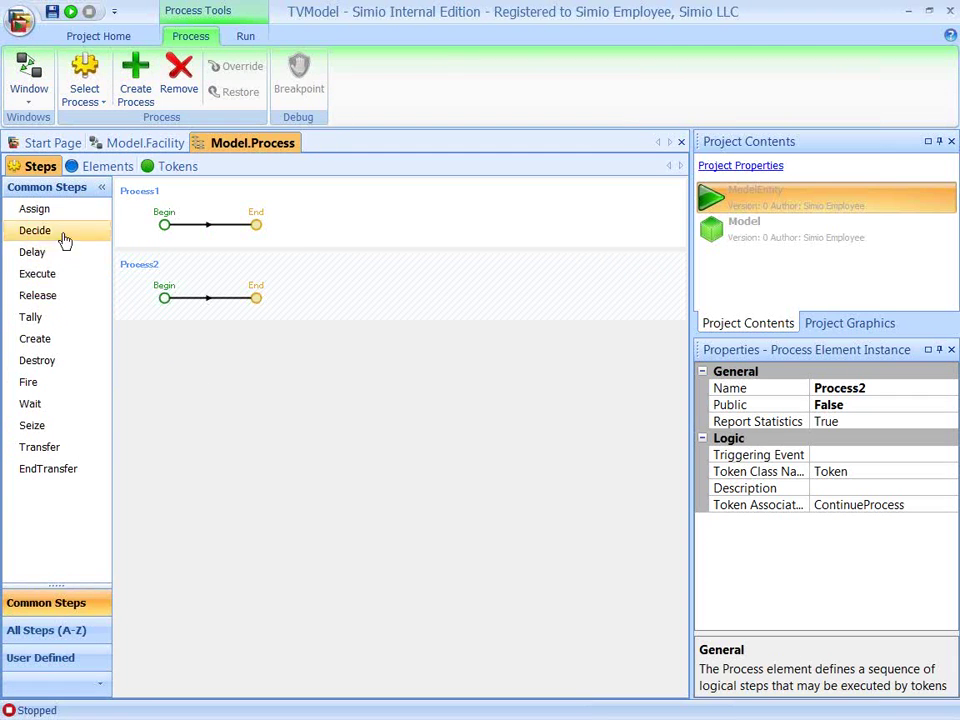
pyautogui.moveTo(38, 209); pyautogui.dragTo(280, 228)
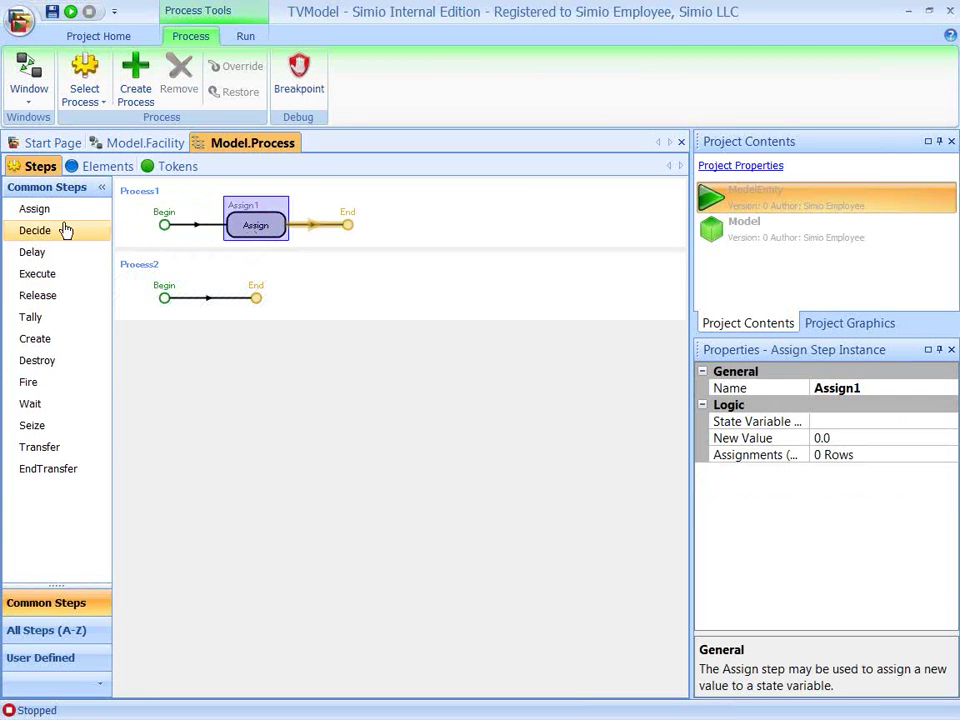
pyautogui.moveTo(38, 212); pyautogui.dragTo(256, 300)
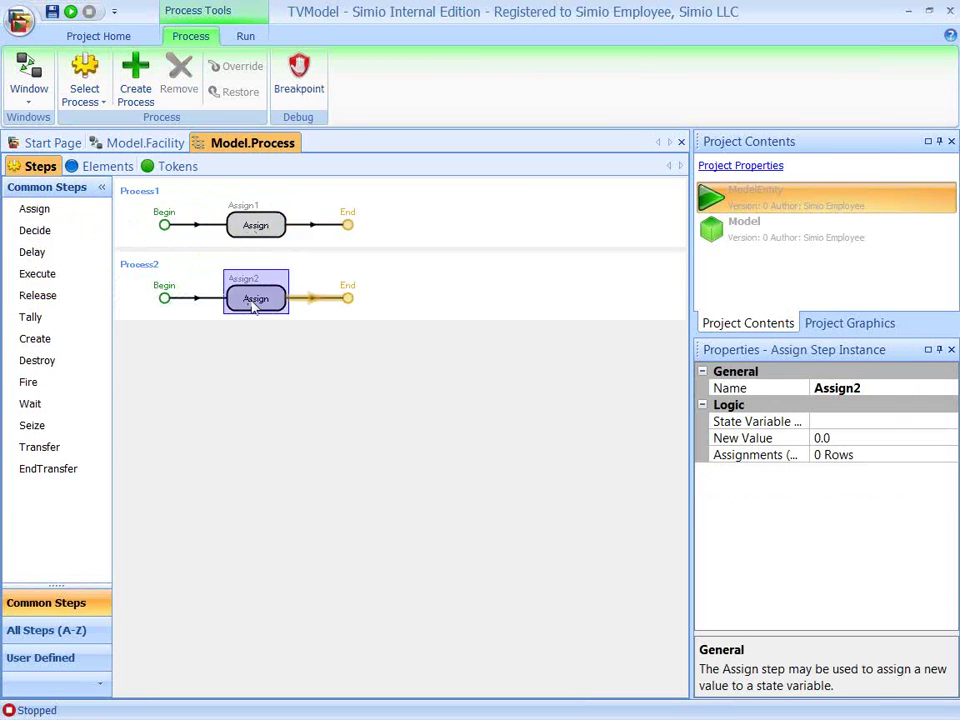
# Rename Process1 to GoodPart and Process2 to BadPart
pyautogui.click(645, 224)
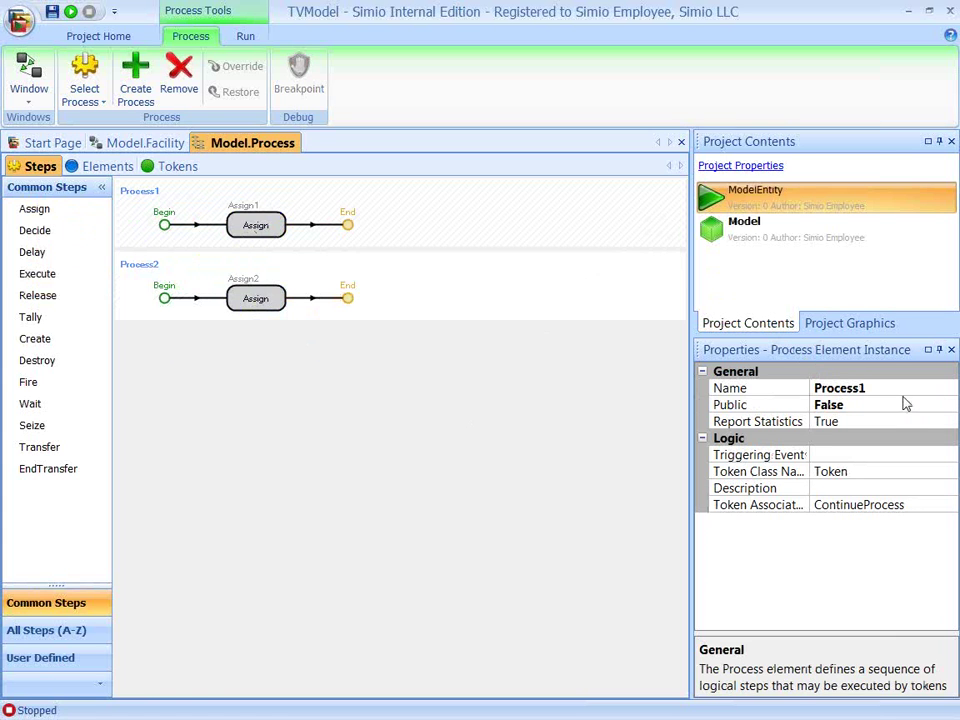
pyautogui.click(866, 388)
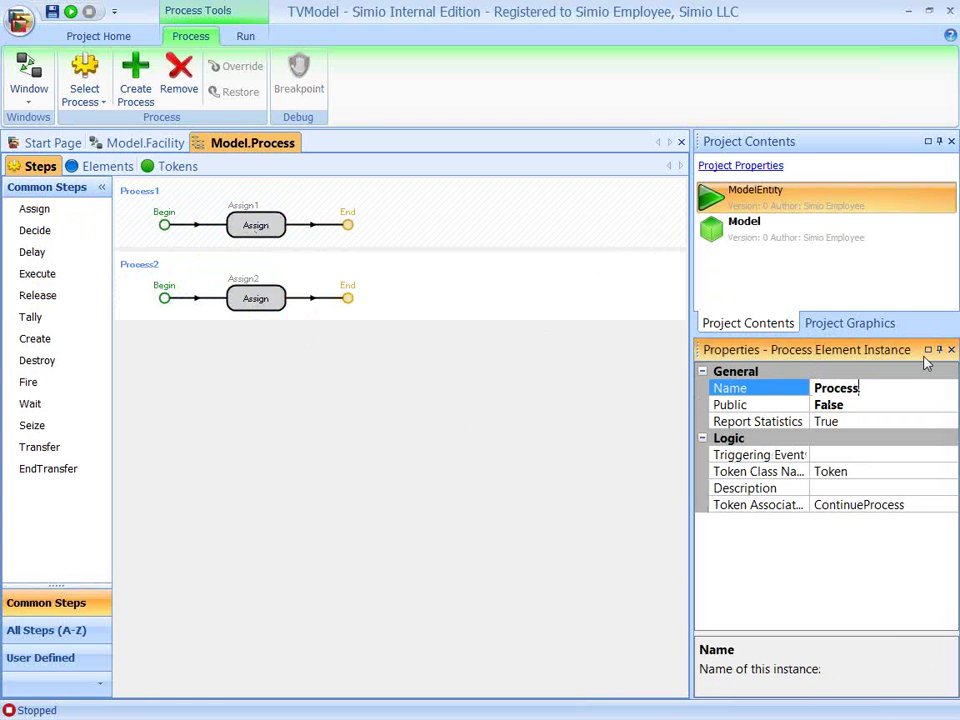
pyautogui.press('BackSpace')
pyautogui.press('BackSpace')
pyautogui.press('BackSpace')
pyautogui.press('BackSpace')
pyautogui.press('BackSpace')
pyautogui.press('BackSpace')
pyautogui.press('BackSpace')
pyautogui.write('Go')
pyautogui.click(561, 276)
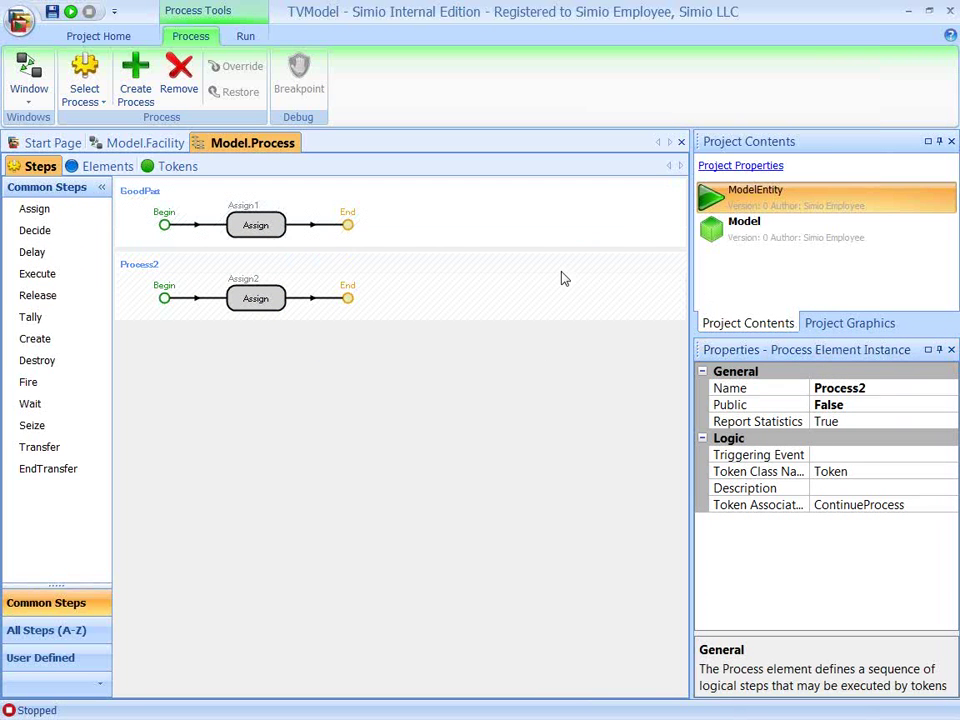
pyautogui.click(936, 388)
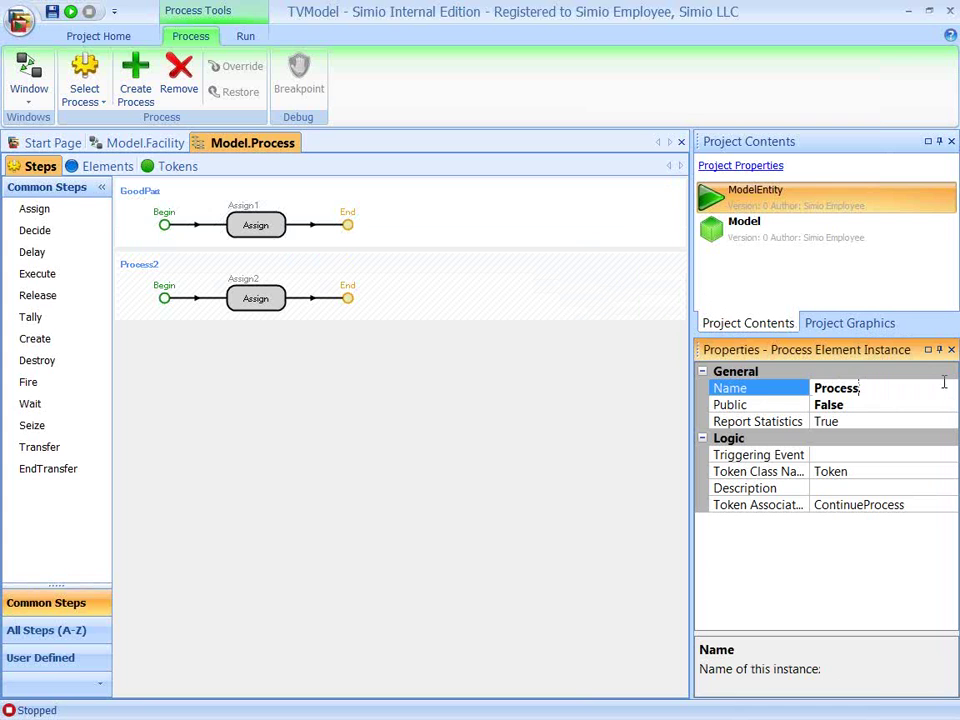
pyautogui.press('BackSpace')
pyautogui.press('BackSpace')
pyautogui.press('BackSpace')
pyautogui.press('BackSpace')
pyautogui.press('BackSpace')
pyautogui.press('BackSpace')
pyautogui.press('BackSpace')
pyautogui.write('BadPart')
pyautogui.click(258, 227)
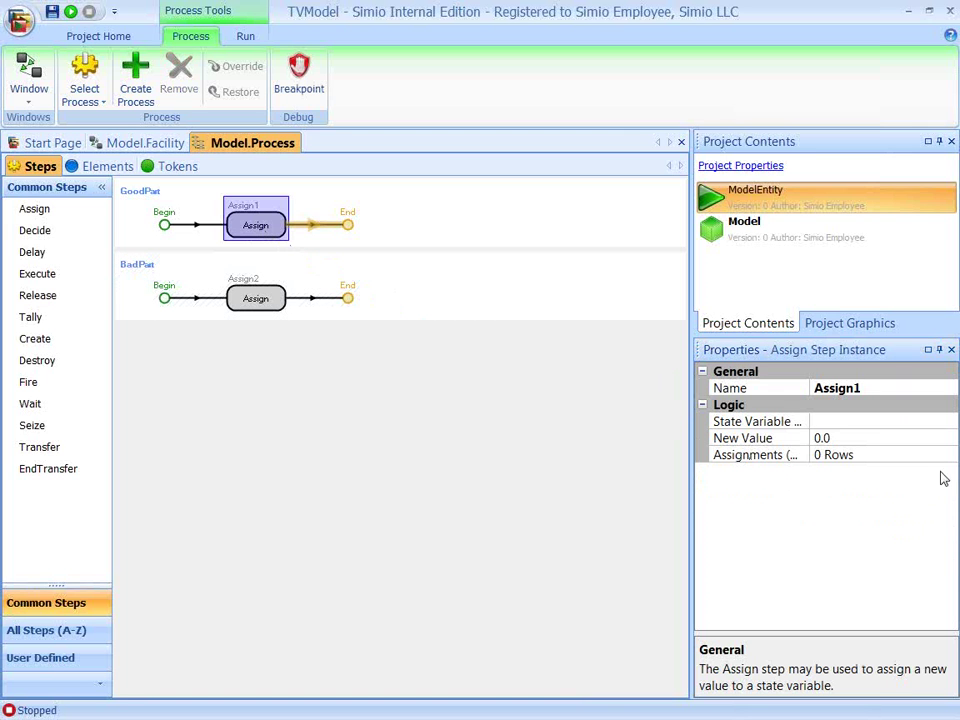
# Set GoodPart's Assign step State Variable Name to ModelEntity.Picture
pyautogui.click(955, 421)
pyautogui.click(948, 422)
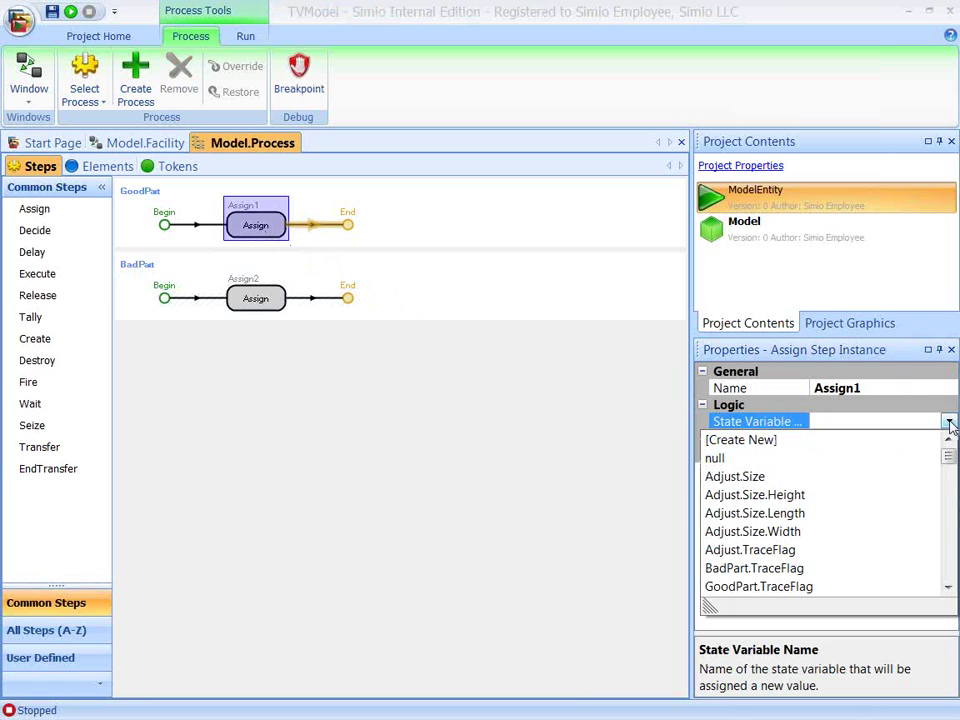
pyautogui.moveTo(949, 452); pyautogui.dragTo(947, 497)
pyautogui.click(808, 461)
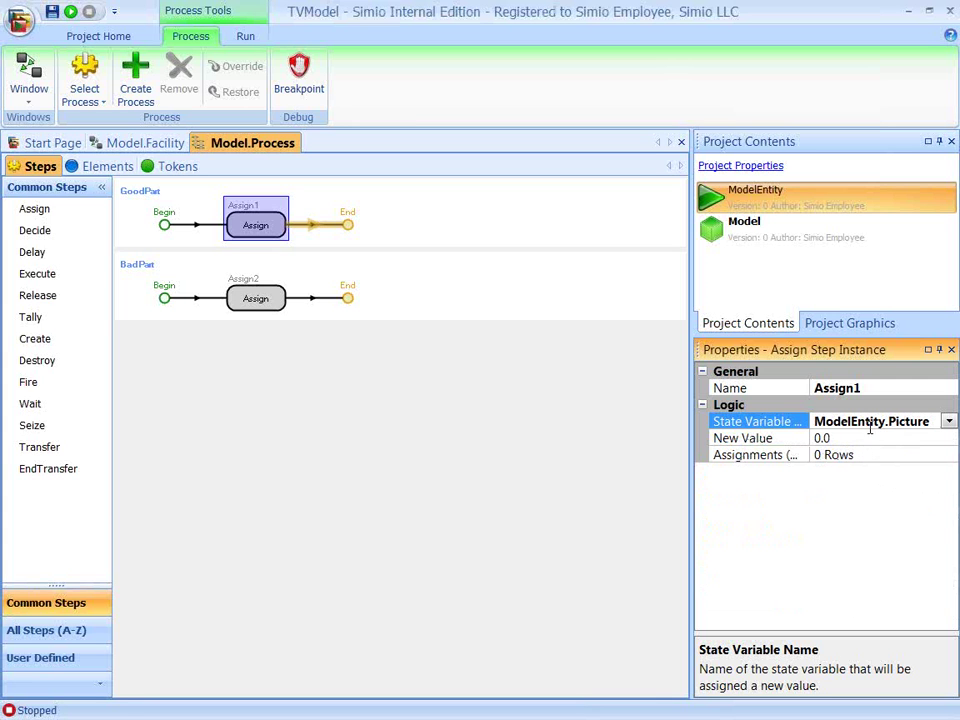
# Make BadPart's Assign step set ModelEntity.Picture to 1, then return to the facility
pyautogui.click(255, 300)
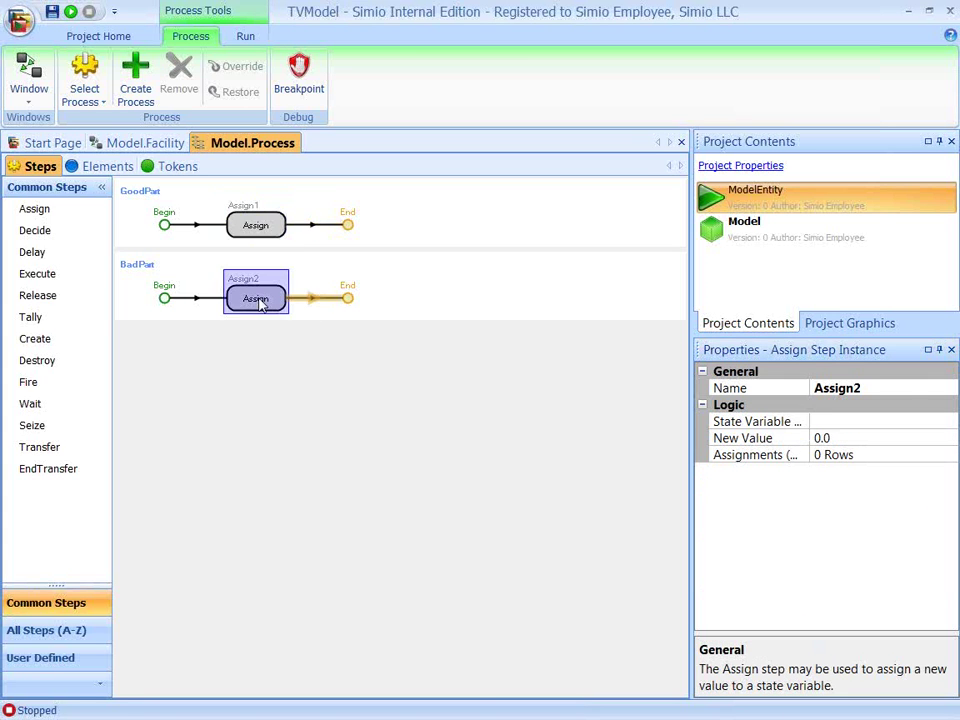
pyautogui.click(946, 422)
pyautogui.click(948, 422)
pyautogui.moveTo(949, 452); pyautogui.dragTo(936, 491)
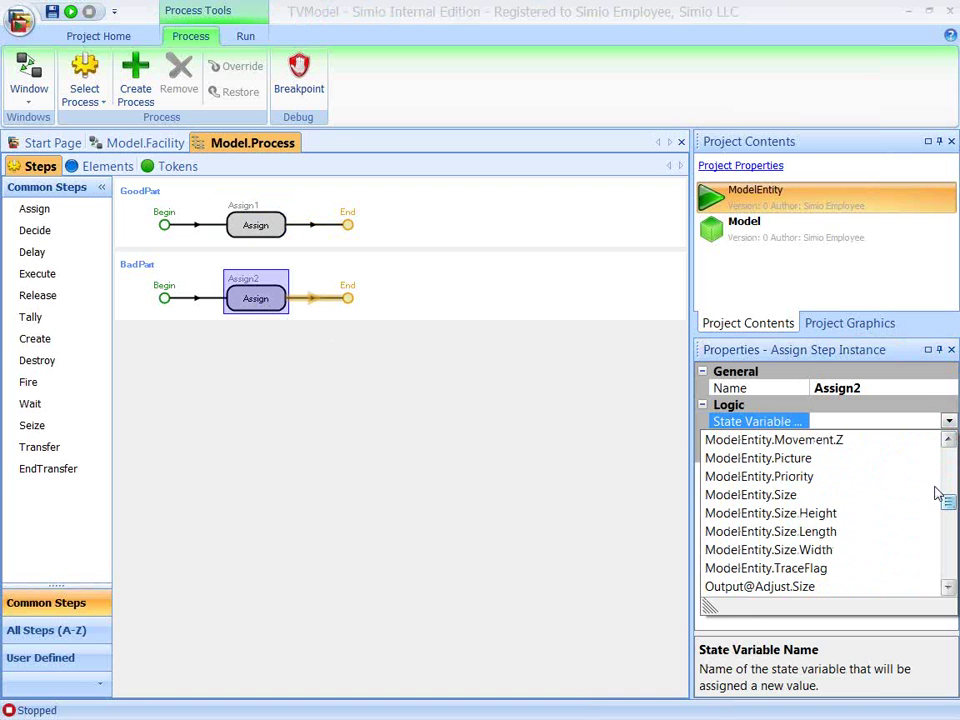
pyautogui.click(804, 459)
pyautogui.click(829, 438)
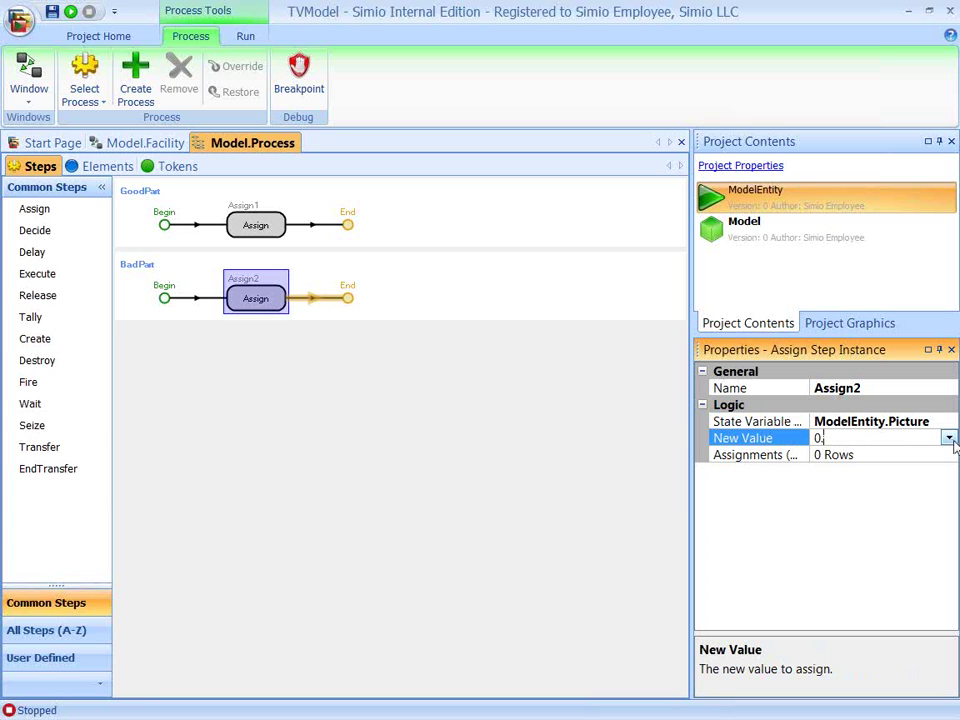
pyautogui.press('BackSpace')
pyautogui.press('BackSpace')
pyautogui.write('1')
pyautogui.click(140, 143)
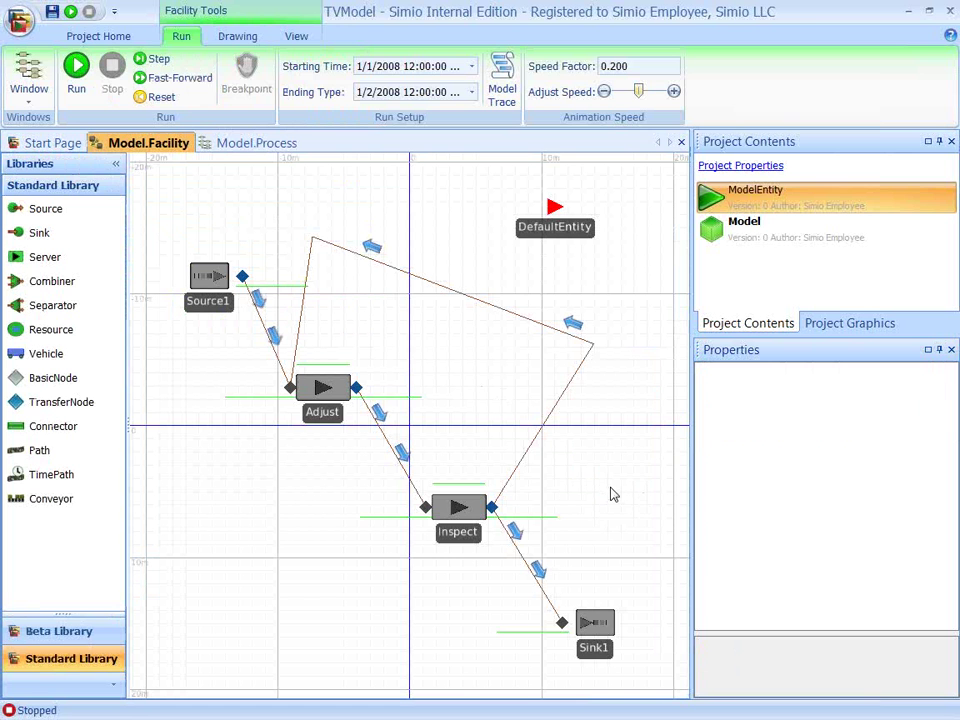
# Set the rework path's Entered add-on process trigger to BadPart
pyautogui.click(539, 443)
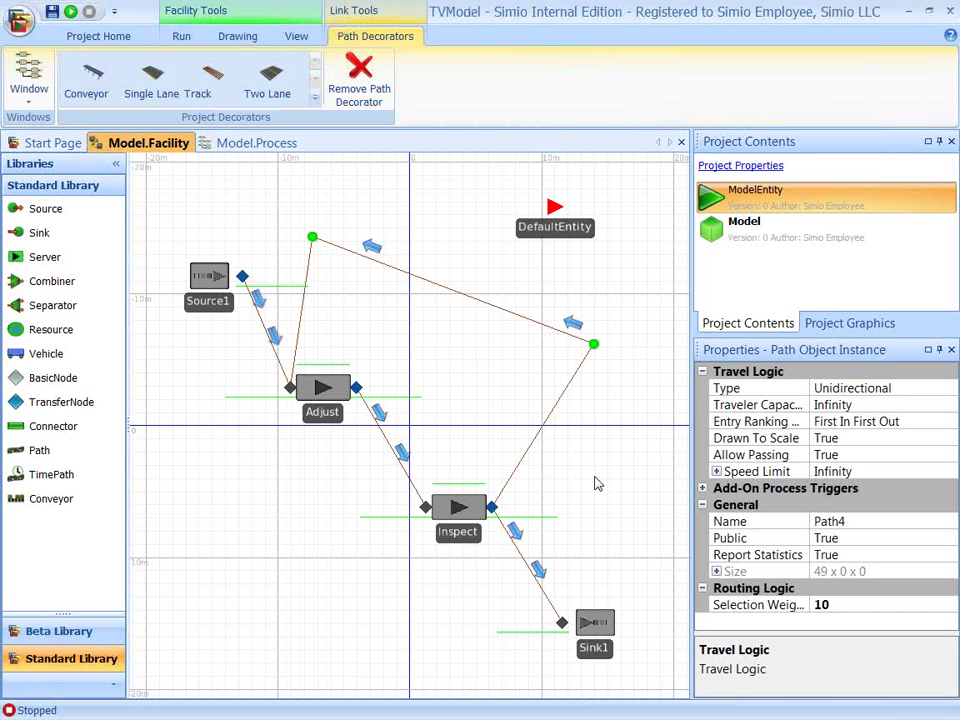
pyautogui.click(702, 489)
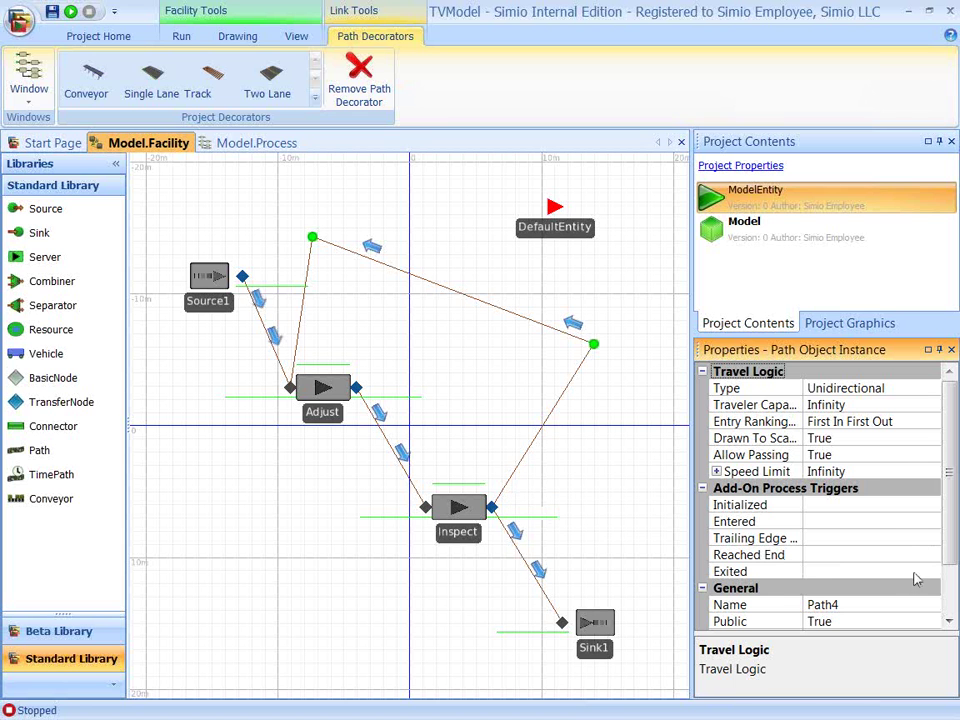
pyautogui.click(926, 527)
pyautogui.click(930, 521)
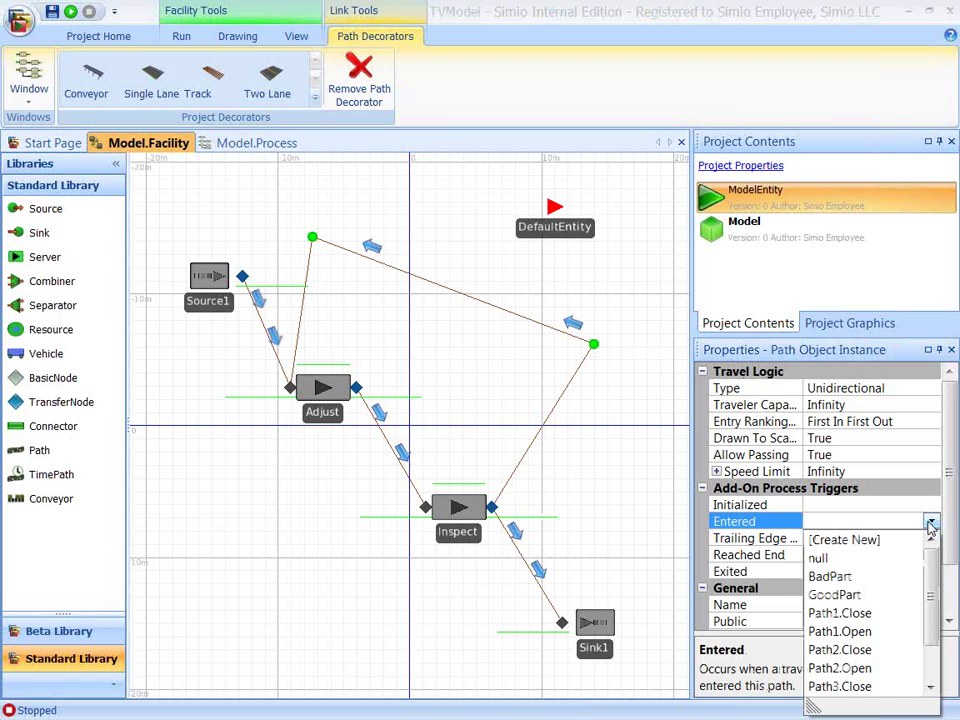
pyautogui.click(831, 577)
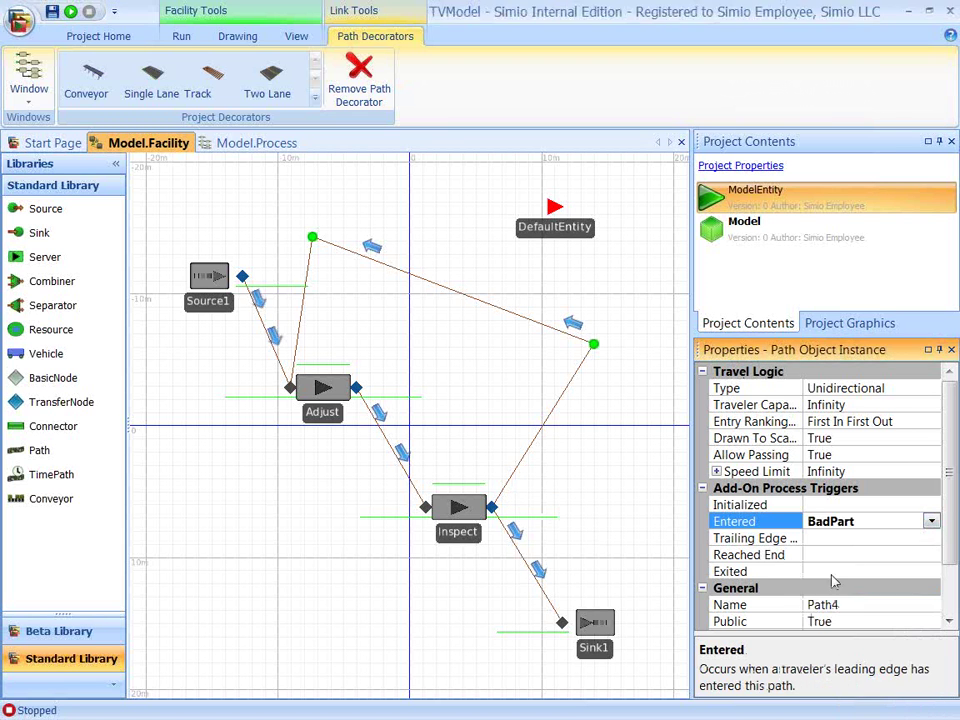
# Set the Adjust-to-Inspect path's Entered add-on process trigger to GoodPart
pyautogui.click(387, 445)
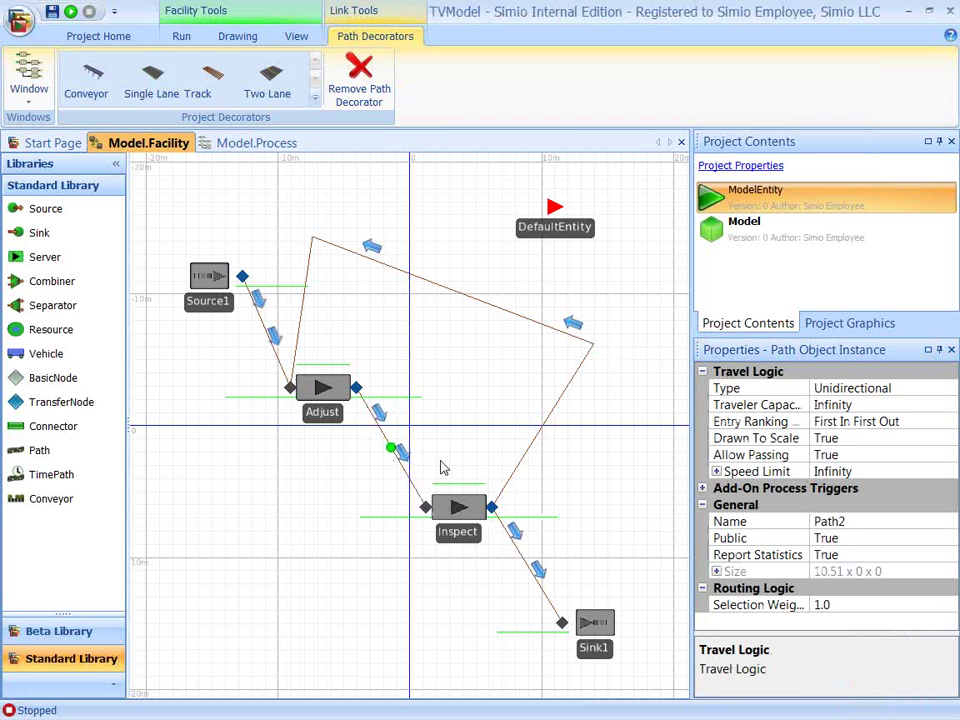
pyautogui.click(703, 489)
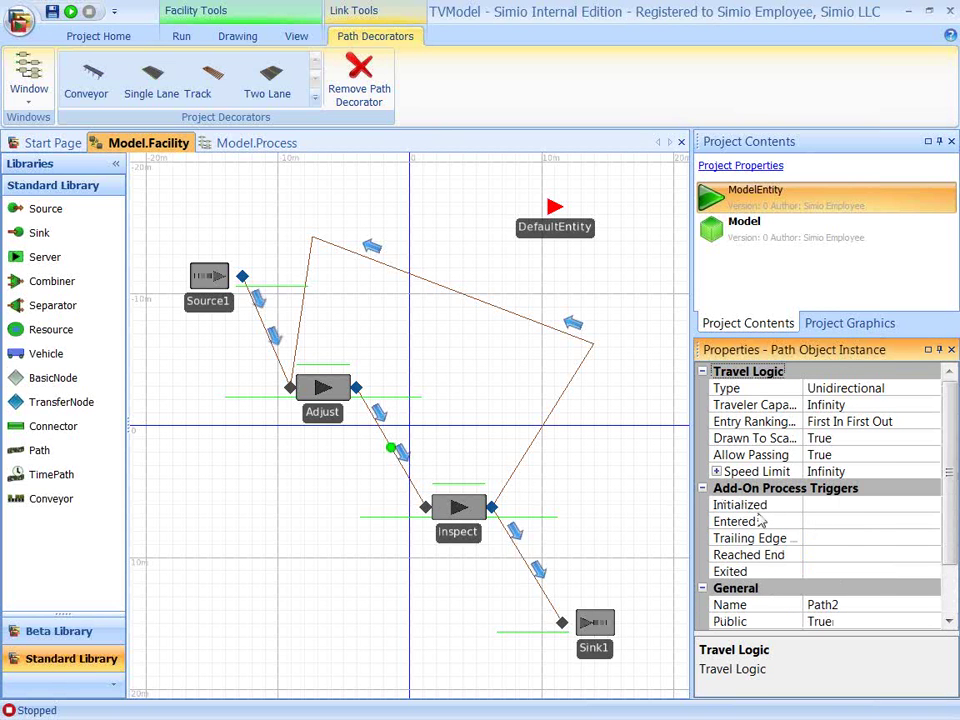
pyautogui.click(928, 525)
pyautogui.click(931, 522)
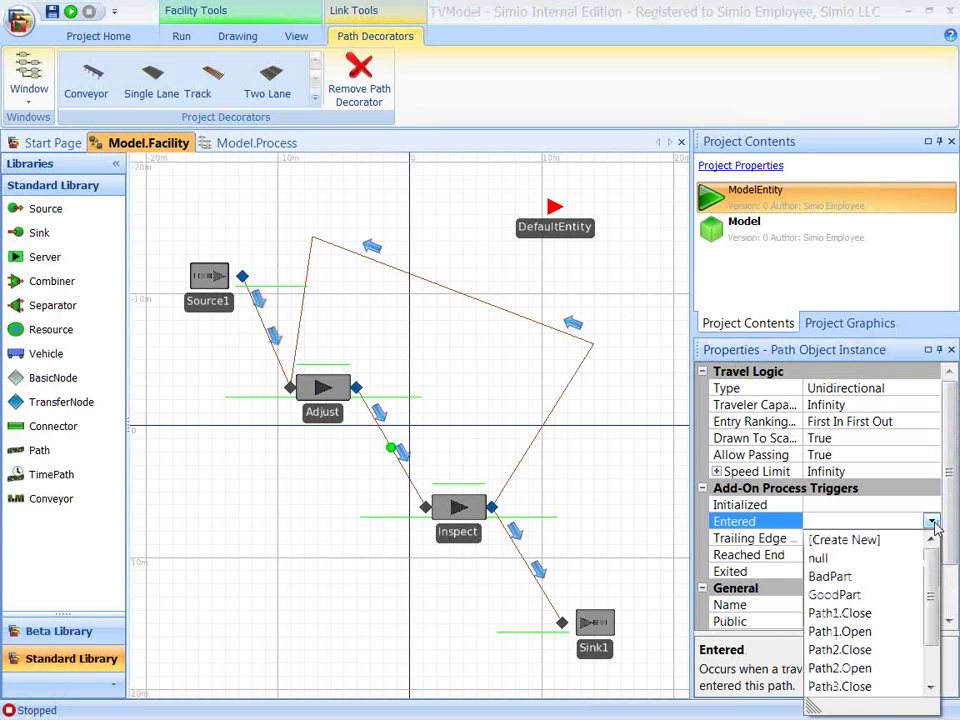
pyautogui.click(836, 595)
pyautogui.click(567, 507)
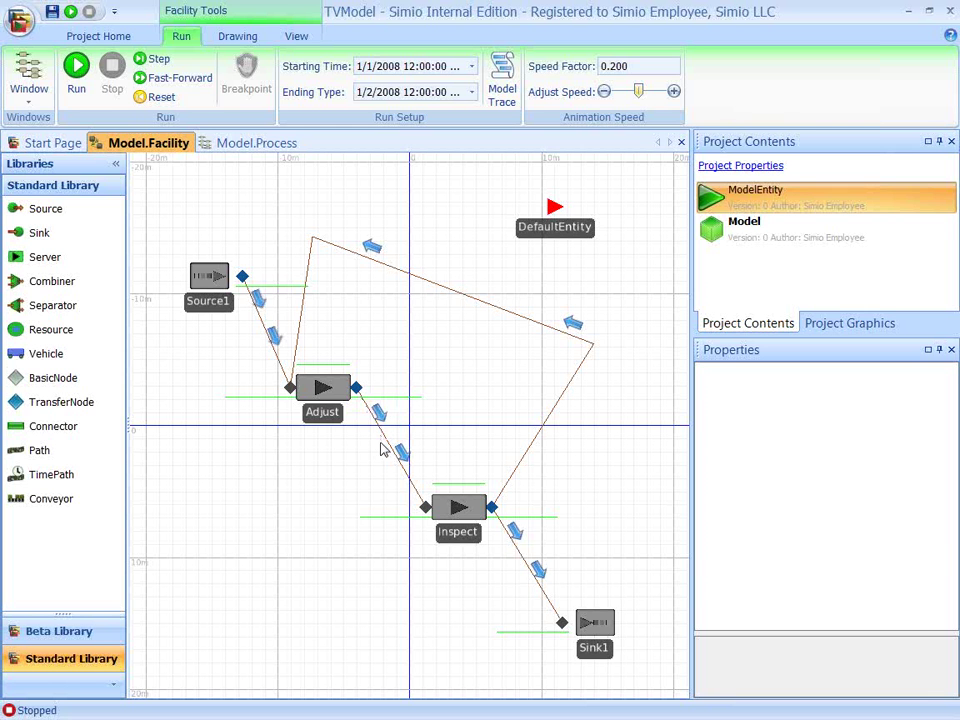
# Start the TVModel simulation run at speed factor 0.200
pyautogui.click(76, 70)
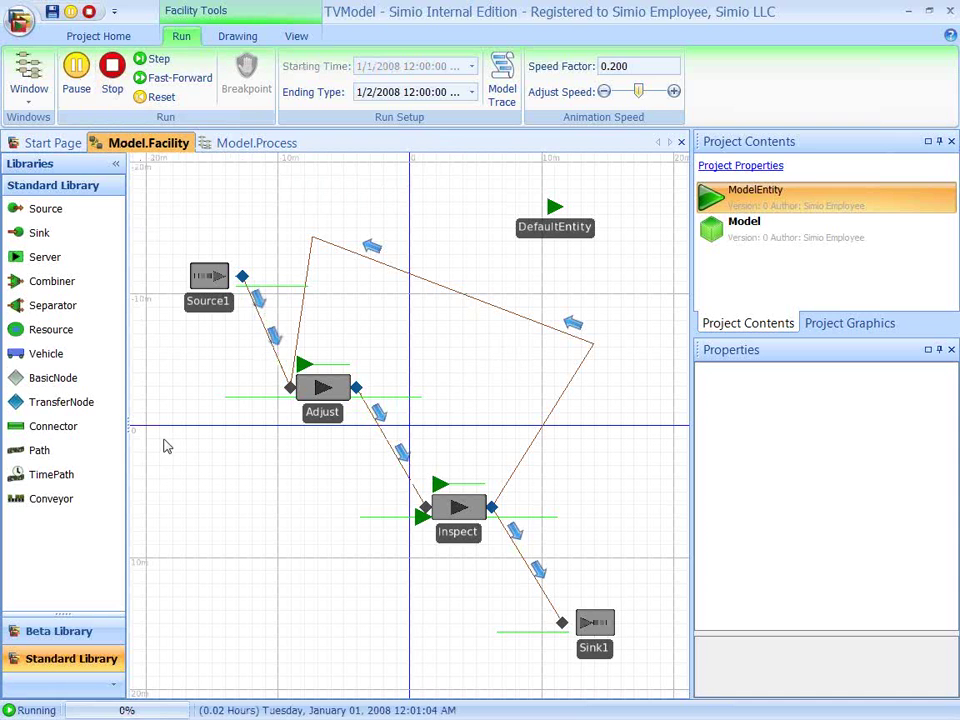